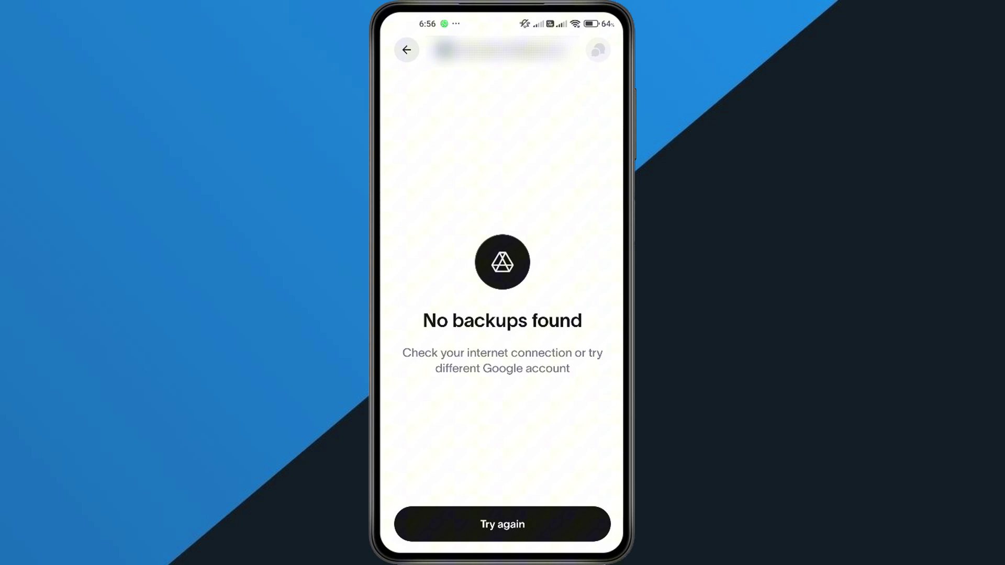
# Pull down the quick settings panel over the World App error, then dismiss it
pyautogui.moveTo(580, 16); pyautogui.dragTo(581, 314)
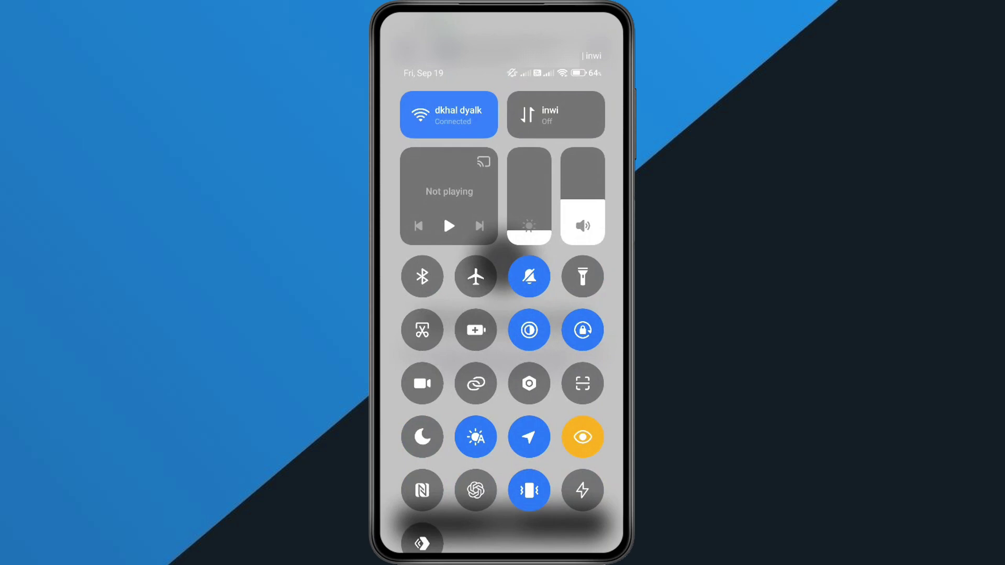
pyautogui.moveTo(502, 510); pyautogui.dragTo(503, 118)
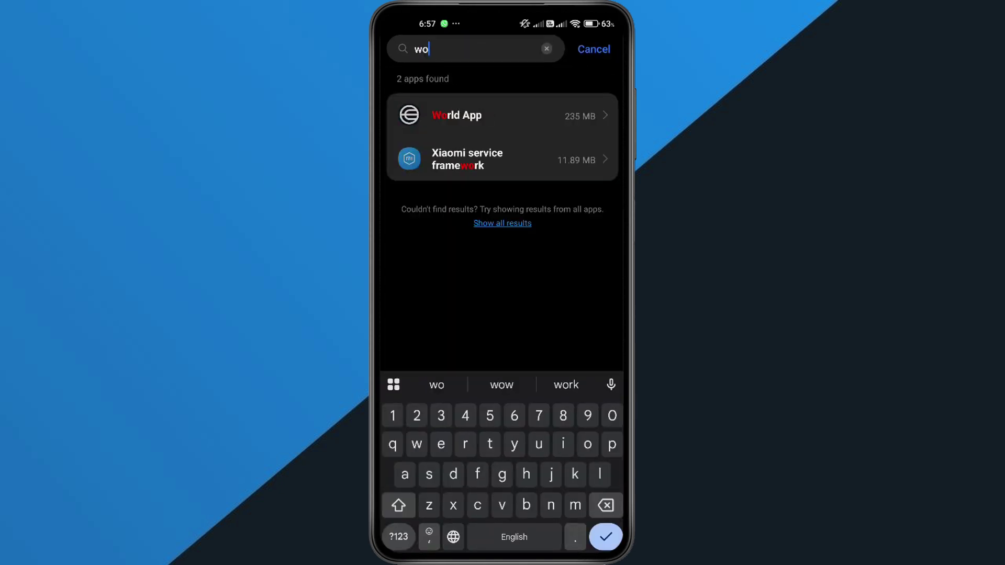
pyautogui.write('r')
# Clear World App's cache from its Storage page
pyautogui.click(457, 115)
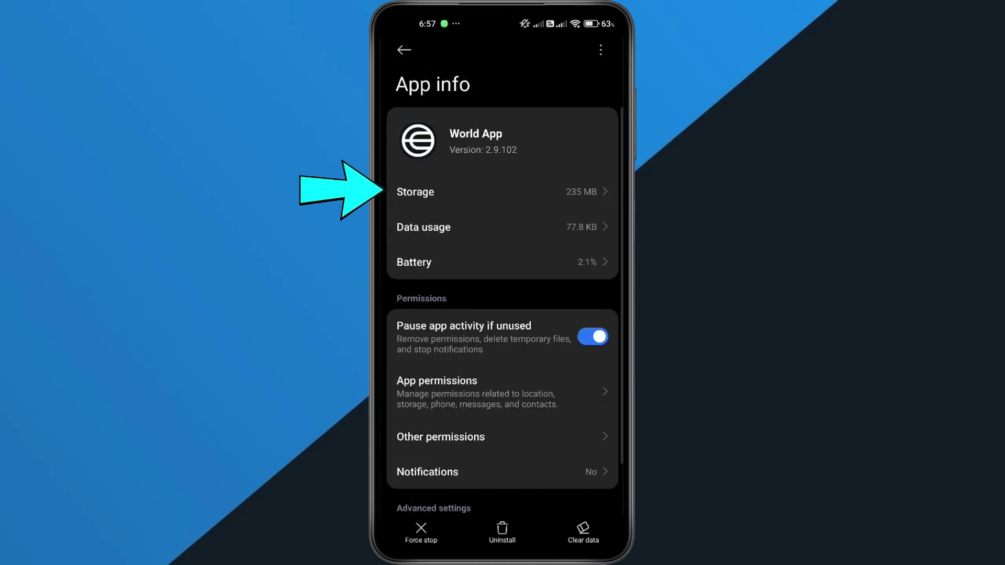
pyautogui.click(471, 192)
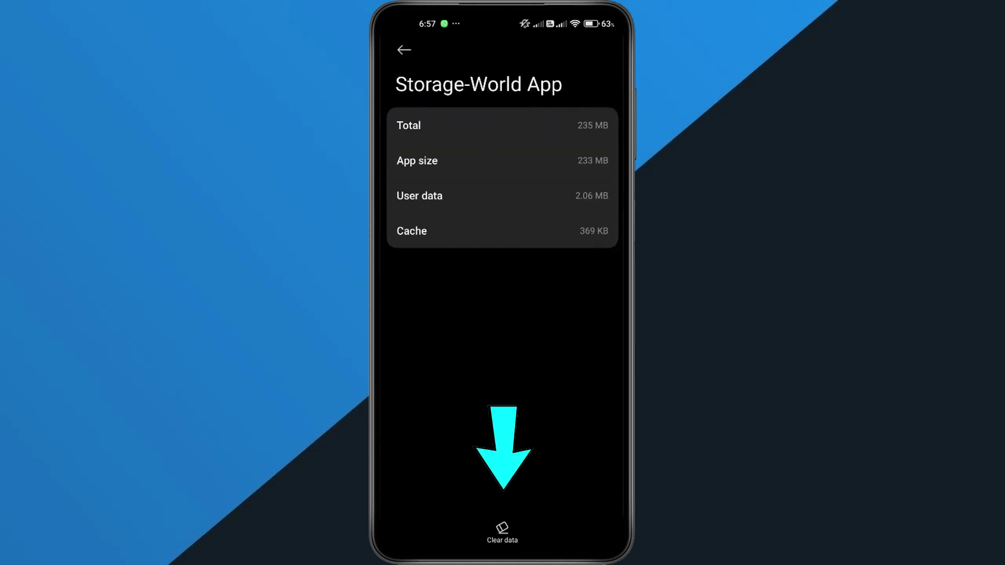
pyautogui.click(502, 532)
pyautogui.click(433, 471)
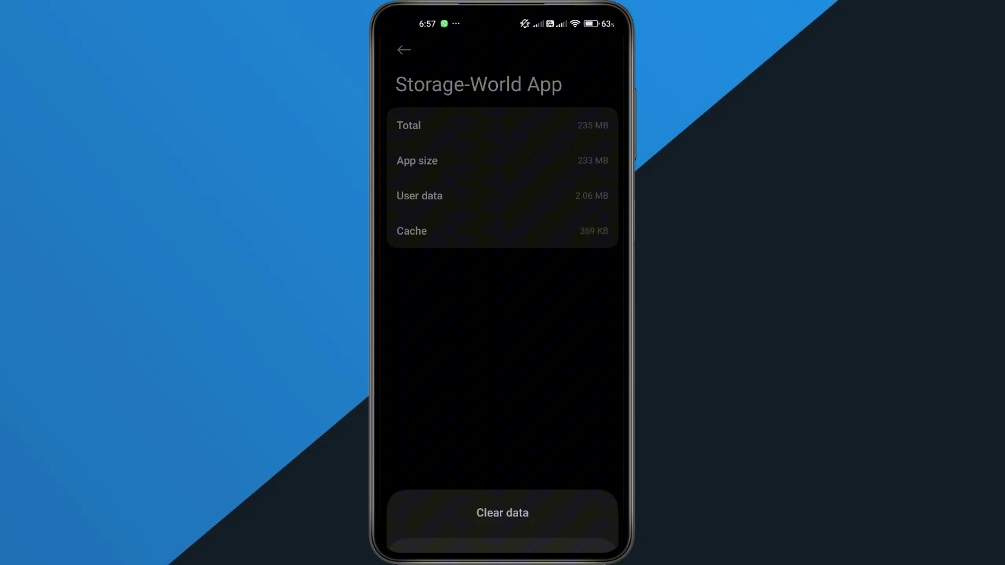
pyautogui.click(554, 519)
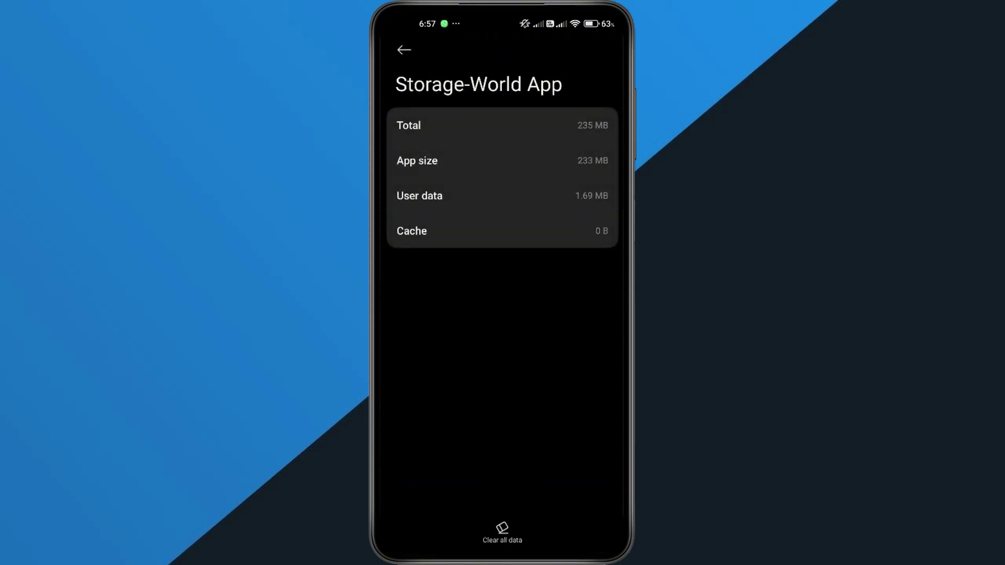
# Delete all of World App's data and confirm
pyautogui.click(501, 532)
pyautogui.click(555, 518)
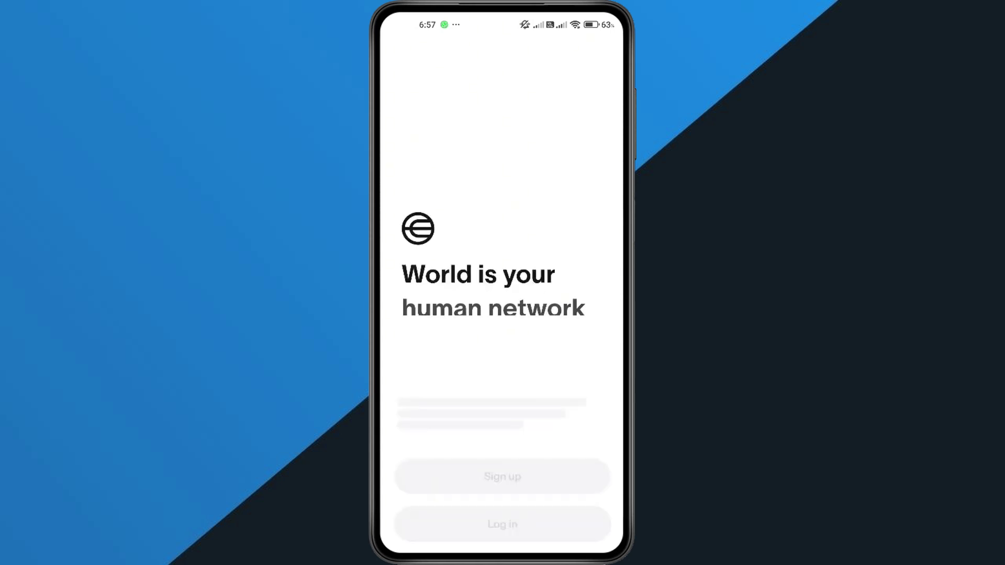
# Agree to World App's terms and privacy notice, then start logging in
pyautogui.click(409, 413)
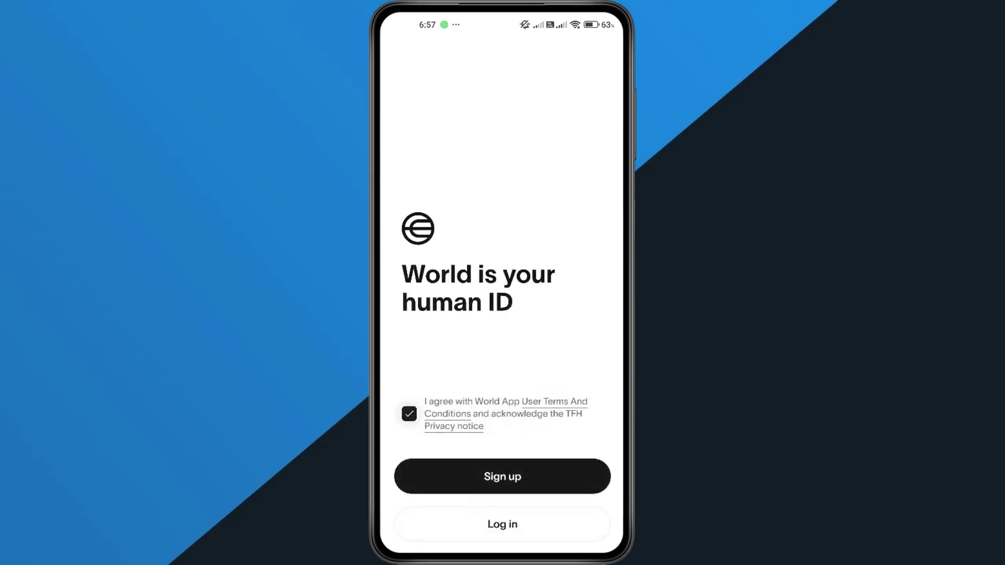
pyautogui.click(503, 523)
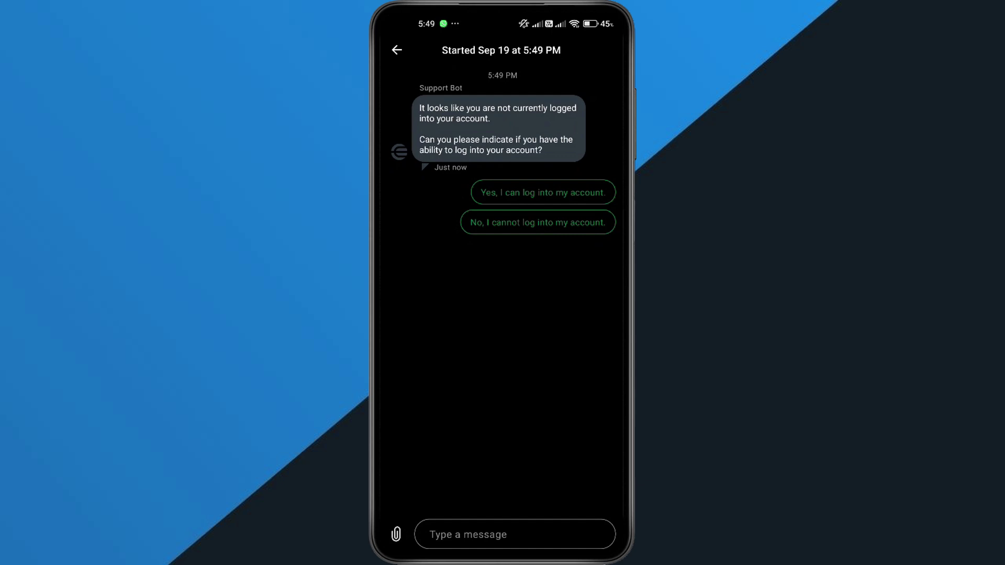
# Reply 'No, I cannot log into my account' to the support bot
pyautogui.click(538, 222)
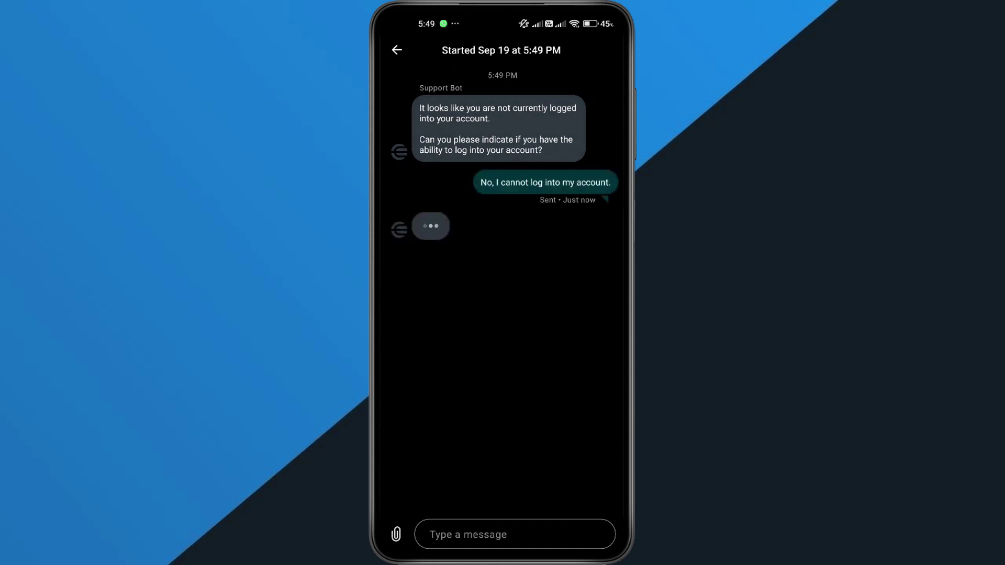